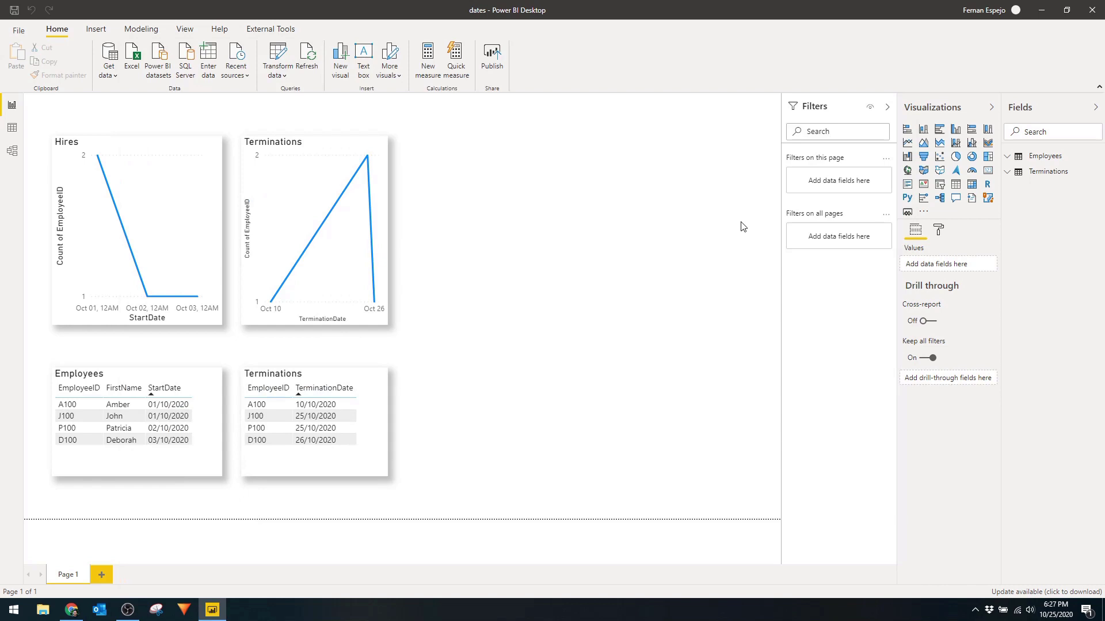
# Step: Add a line chart plotting Count of Employees EmployeeID by plain StartDate, not the date hierarchy
pyautogui.click(908, 143)
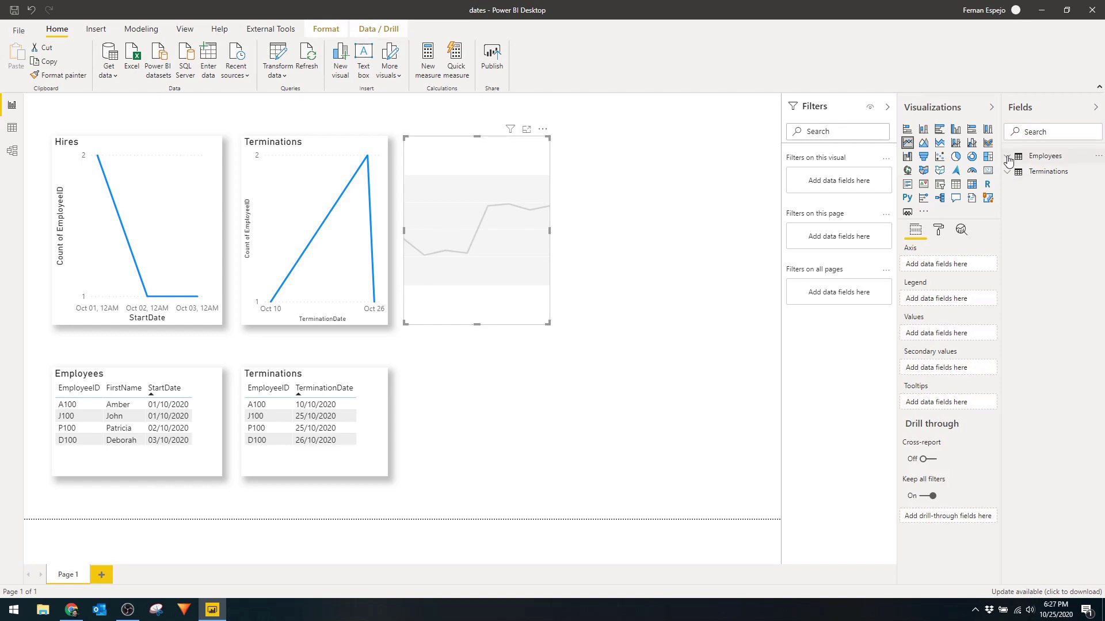
pyautogui.click(1013, 157)
pyautogui.click(1024, 174)
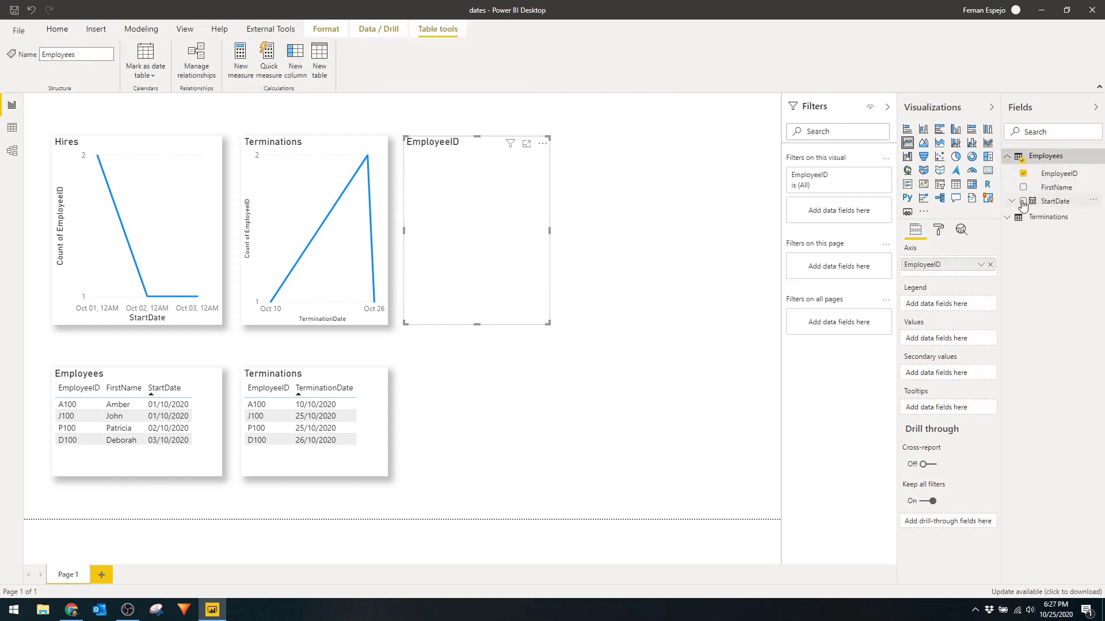
pyautogui.click(1023, 201)
pyautogui.moveTo(932, 267); pyautogui.dragTo(957, 375)
pyautogui.click(981, 265)
pyautogui.click(990, 338)
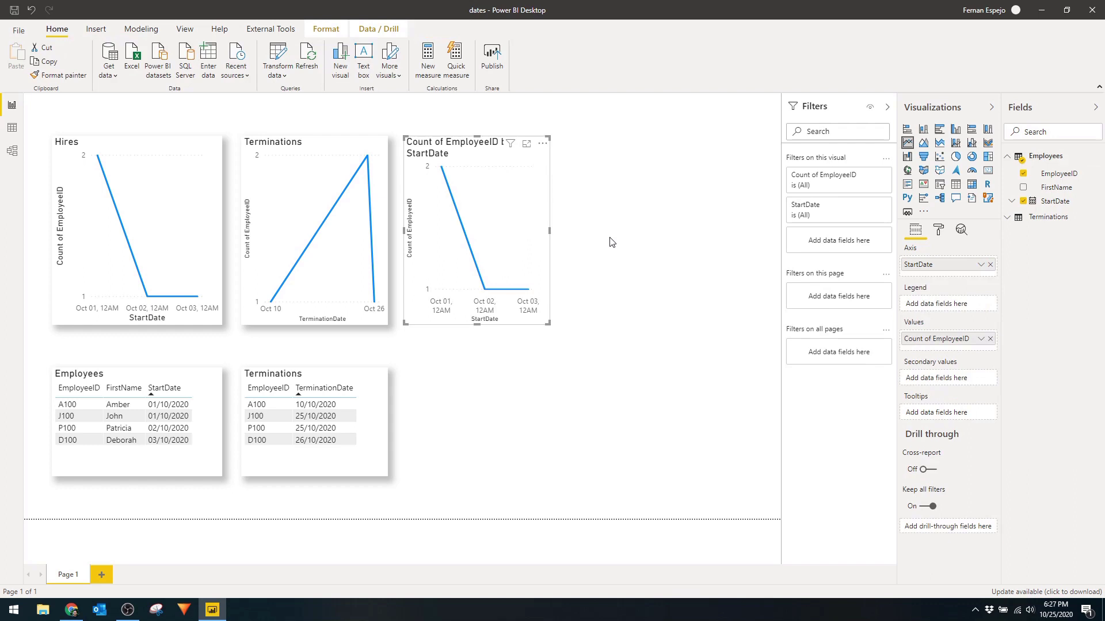
# Step: Add Count of Terminations EmployeeID to the chart as a second line
pyautogui.click(1008, 220)
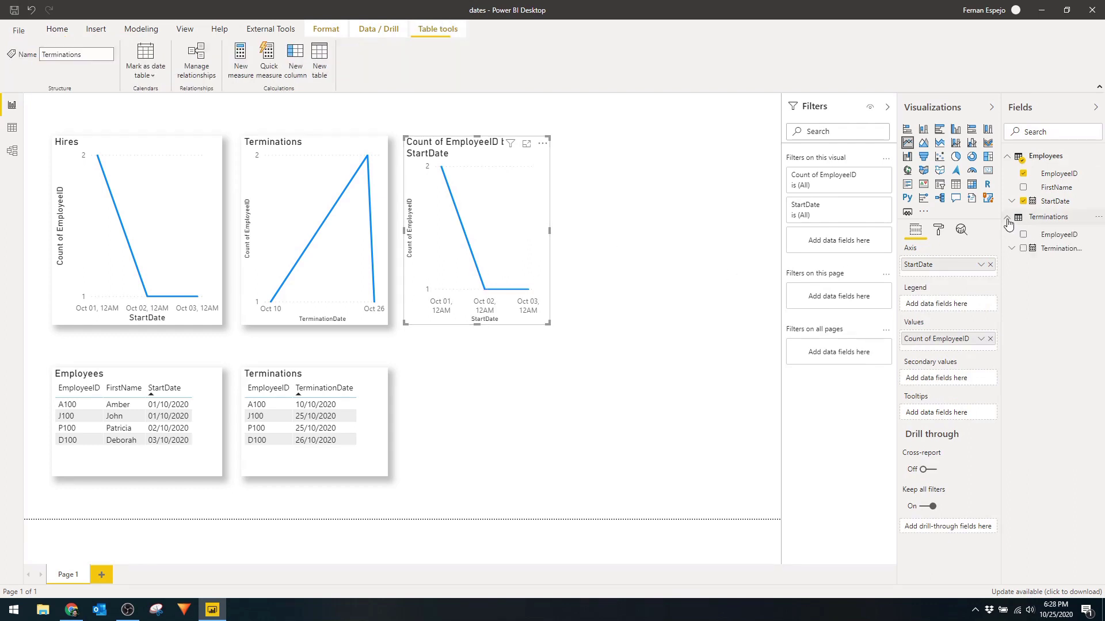
pyautogui.moveTo(1039, 241); pyautogui.dragTo(949, 345)
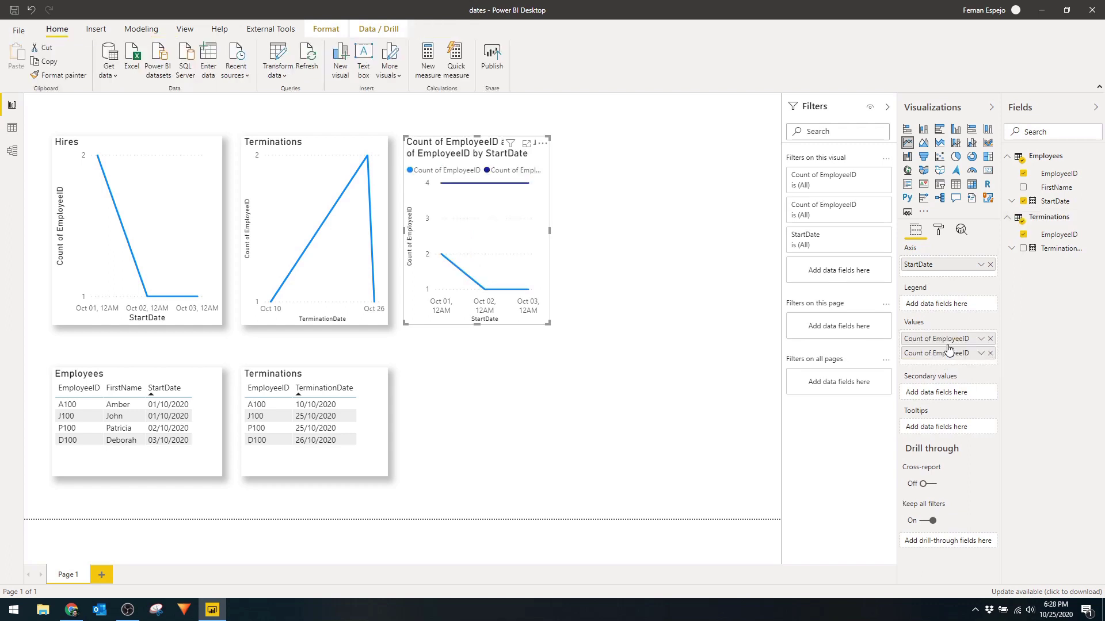
pyautogui.moveTo(448, 203)
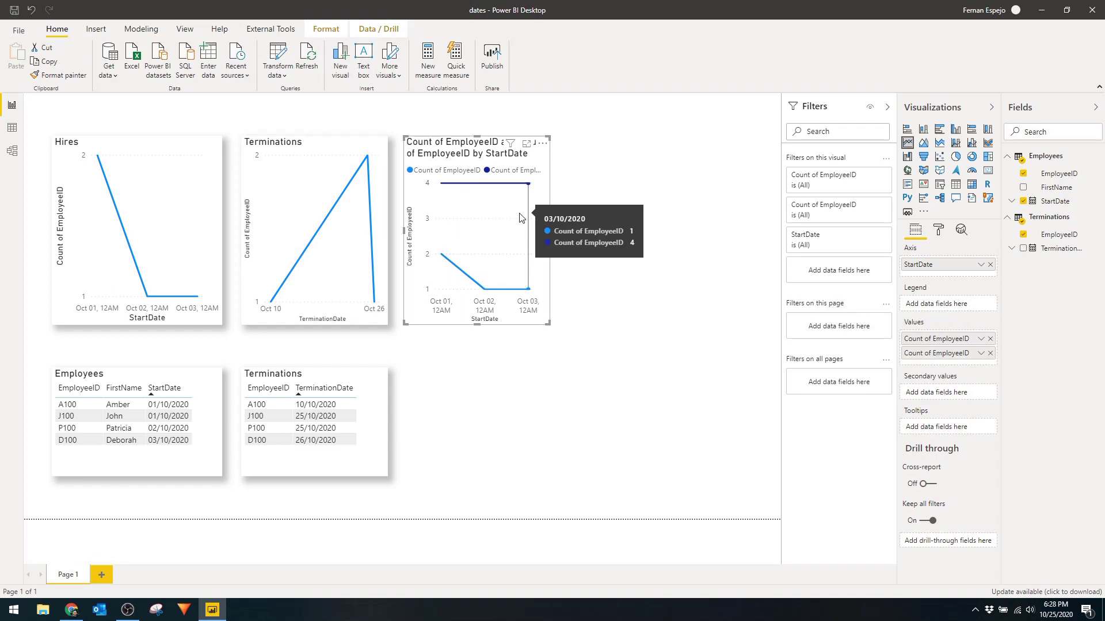
# Step: Uncheck Auto date/time in both Global and Current File Data Load options
pyautogui.press('Escape')
pyautogui.click(18, 30)
pyautogui.click(50, 210)
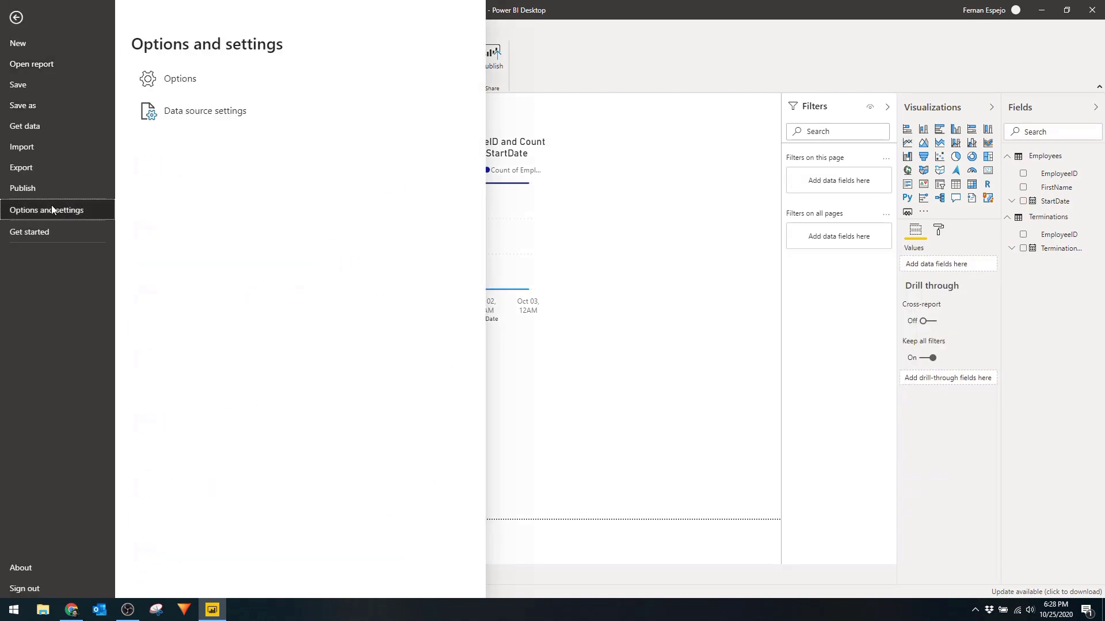
pyautogui.click(192, 86)
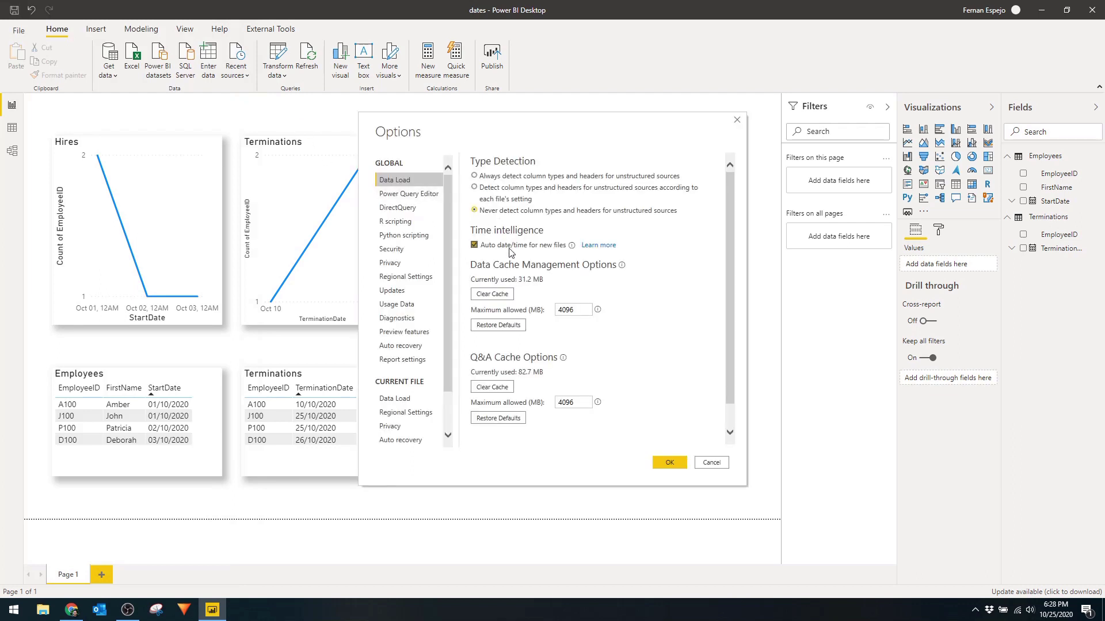
pyautogui.click(509, 252)
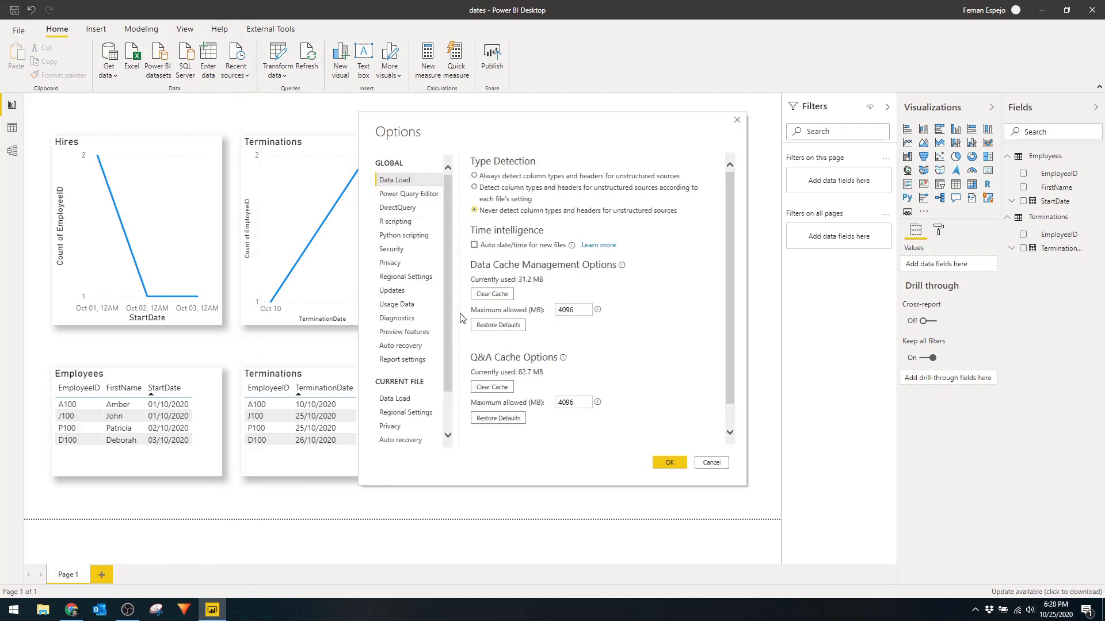
pyautogui.click(412, 400)
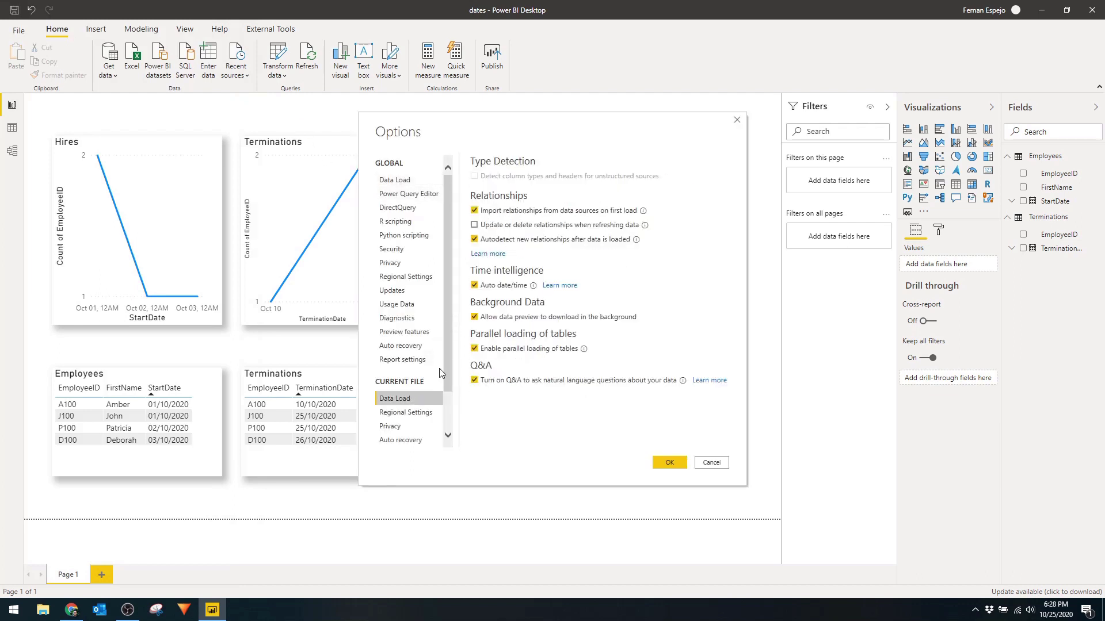
pyautogui.click(502, 286)
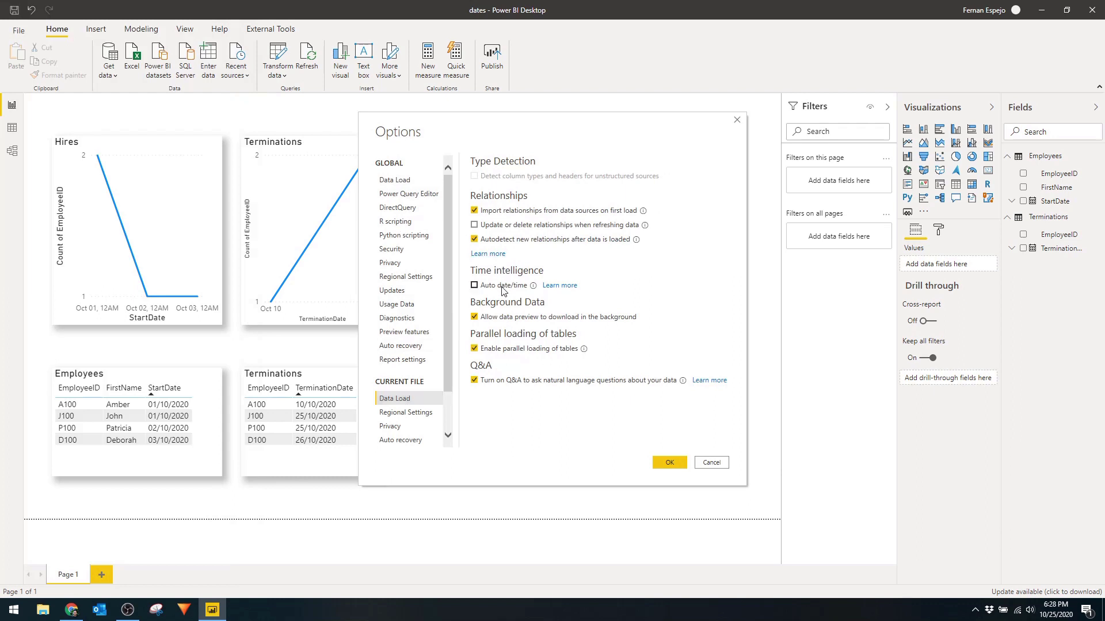
pyautogui.click(671, 465)
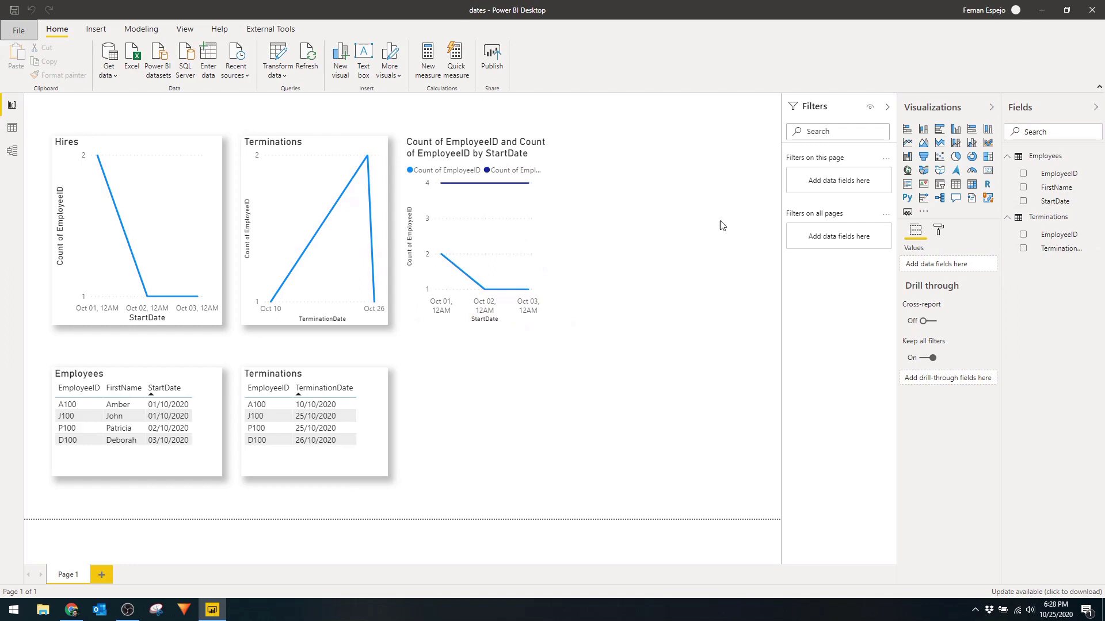
# Step: In Data view, create the calculated table Date = CALENDARAUTO()
pyautogui.click(11, 135)
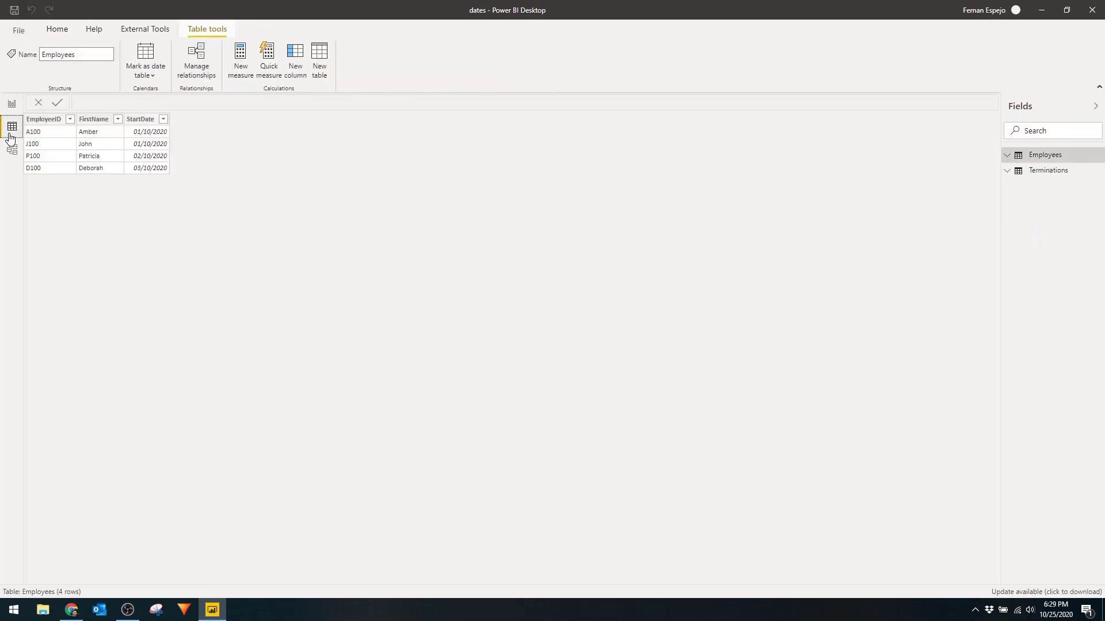
pyautogui.click(318, 58)
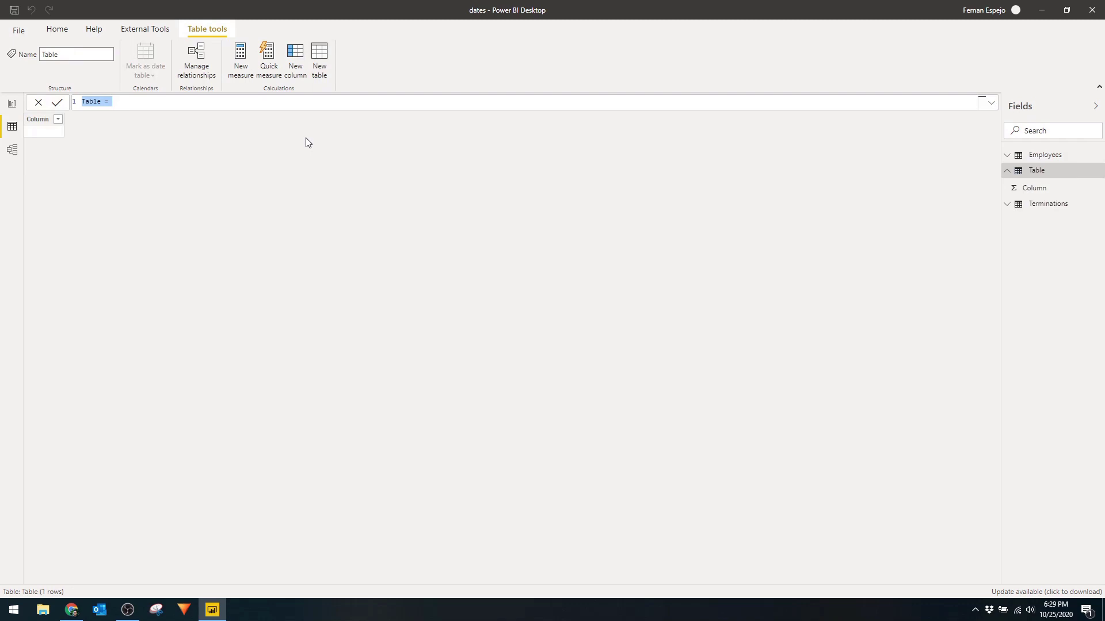
pyautogui.write('Date = cal')
pyautogui.press('Down')
pyautogui.press('Down')
pyautogui.press('Tab')
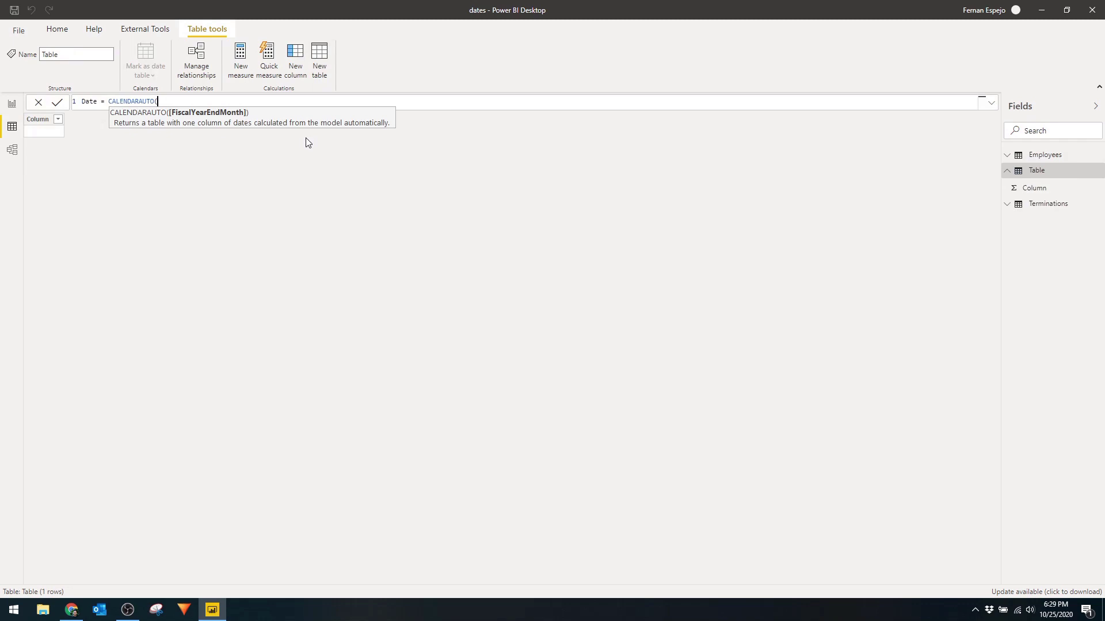
pyautogui.write(')')
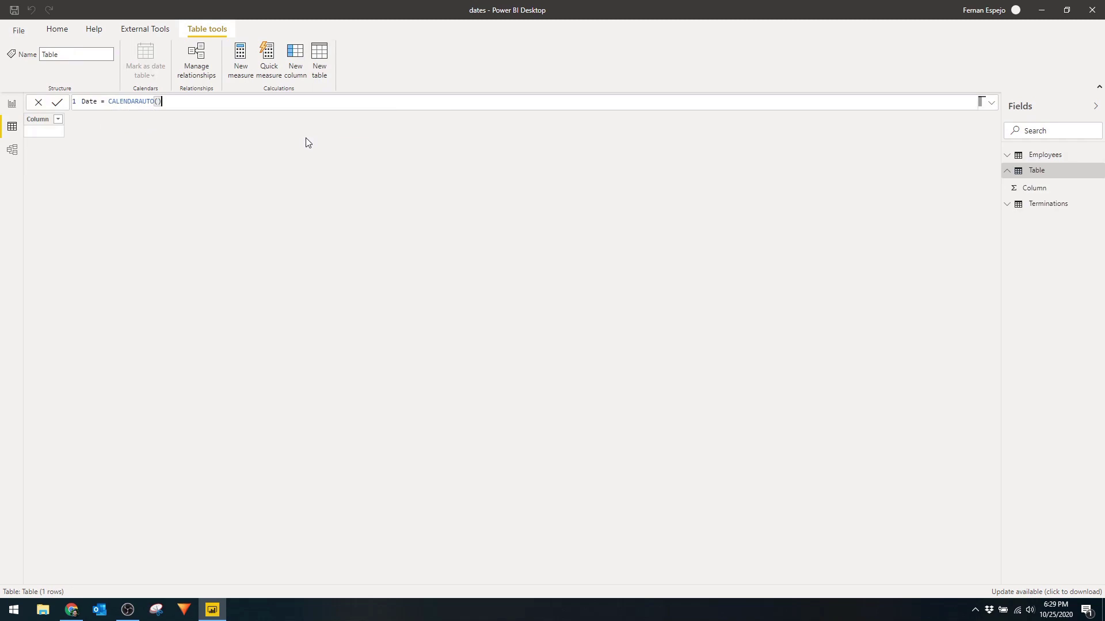
pyautogui.press('Return')
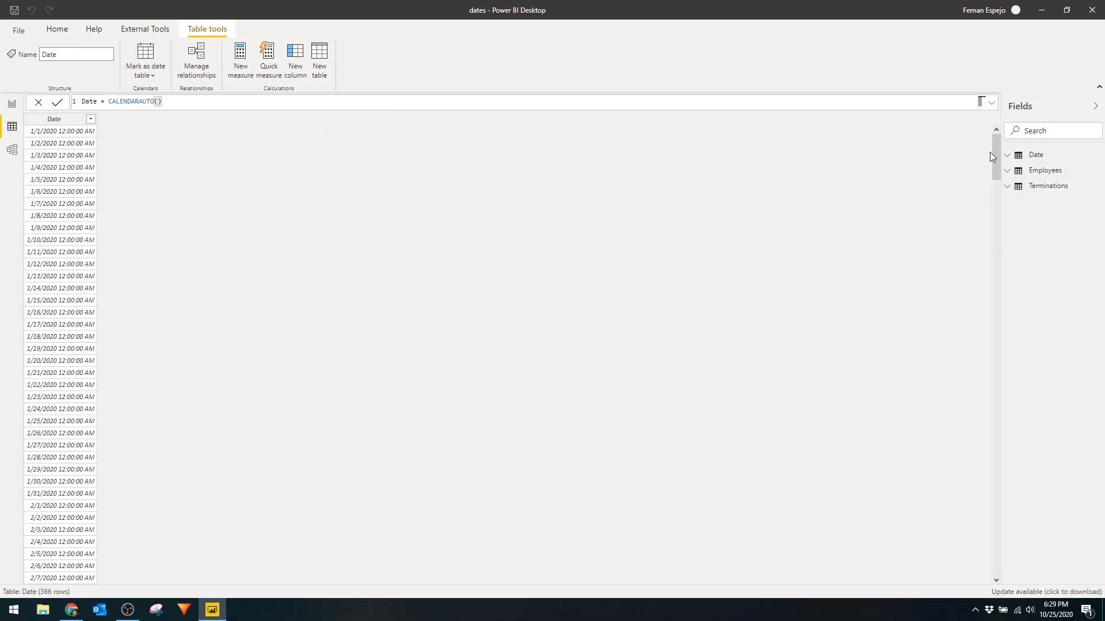
# Step: Mark the Date table as the date table on its Date column, then view the model diagram
pyautogui.moveTo(996, 146); pyautogui.dragTo(967, 573)
pyautogui.click(83, 343)
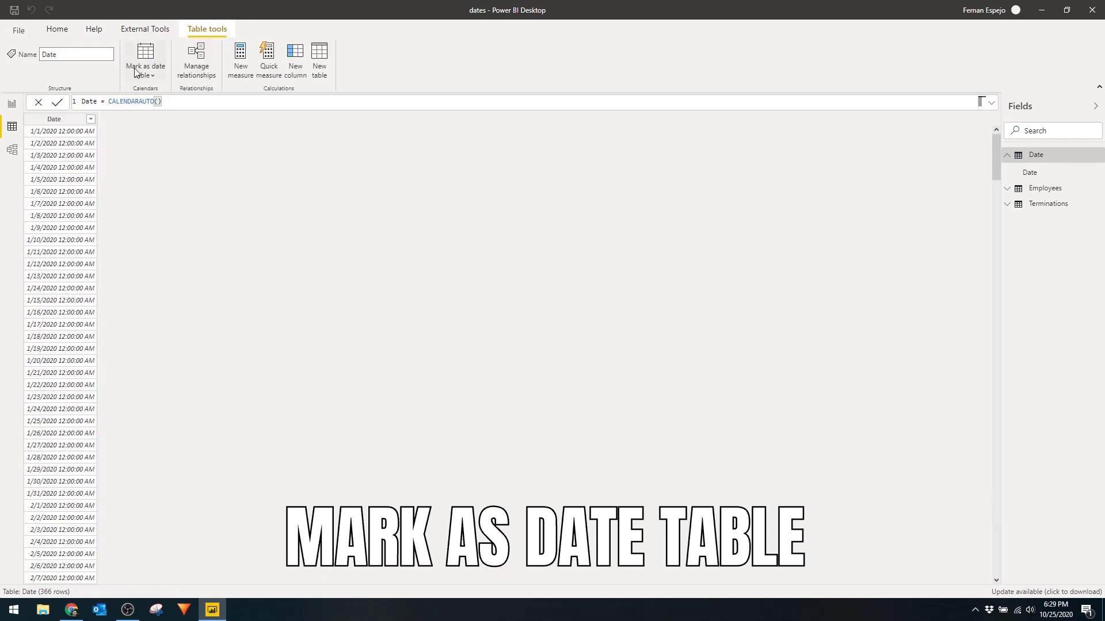
pyautogui.click(146, 64)
pyautogui.click(164, 92)
pyautogui.click(474, 293)
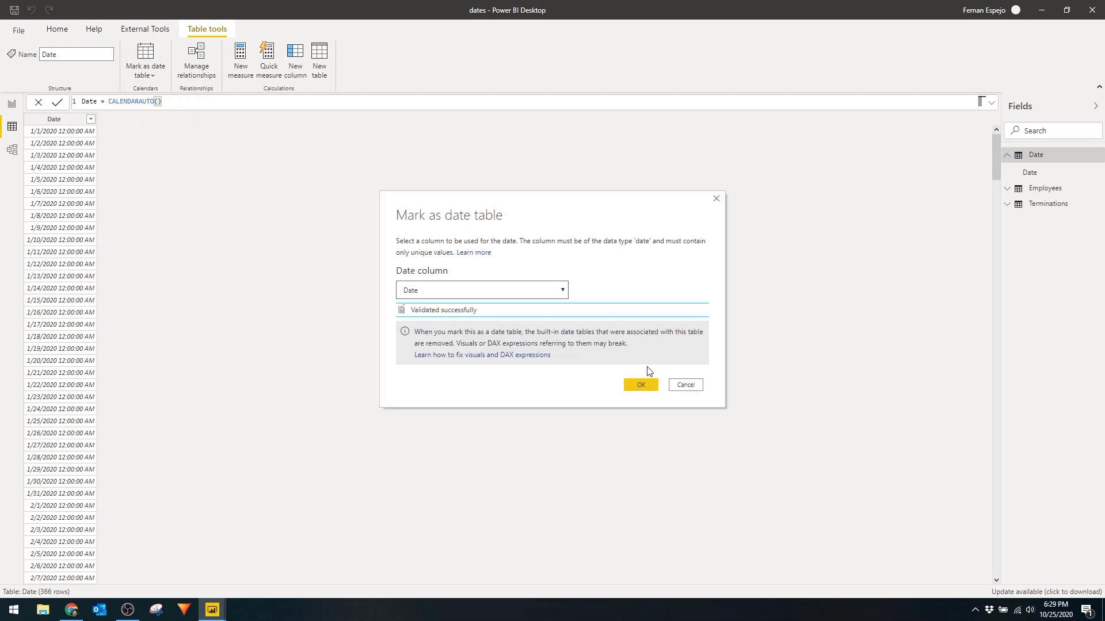
pyautogui.click(647, 381)
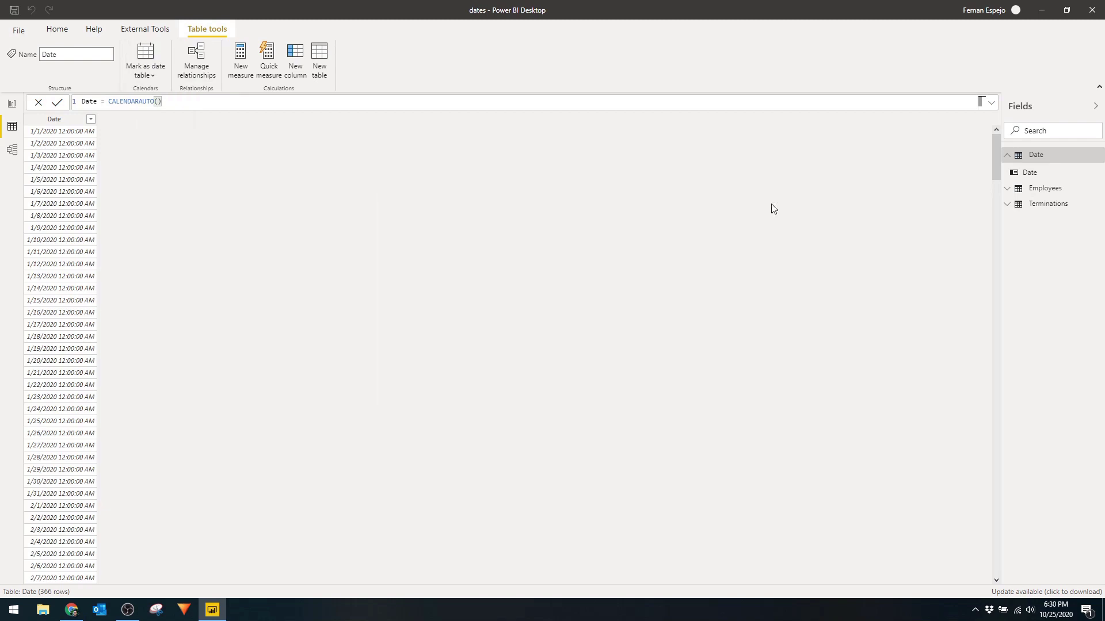
pyautogui.click(12, 149)
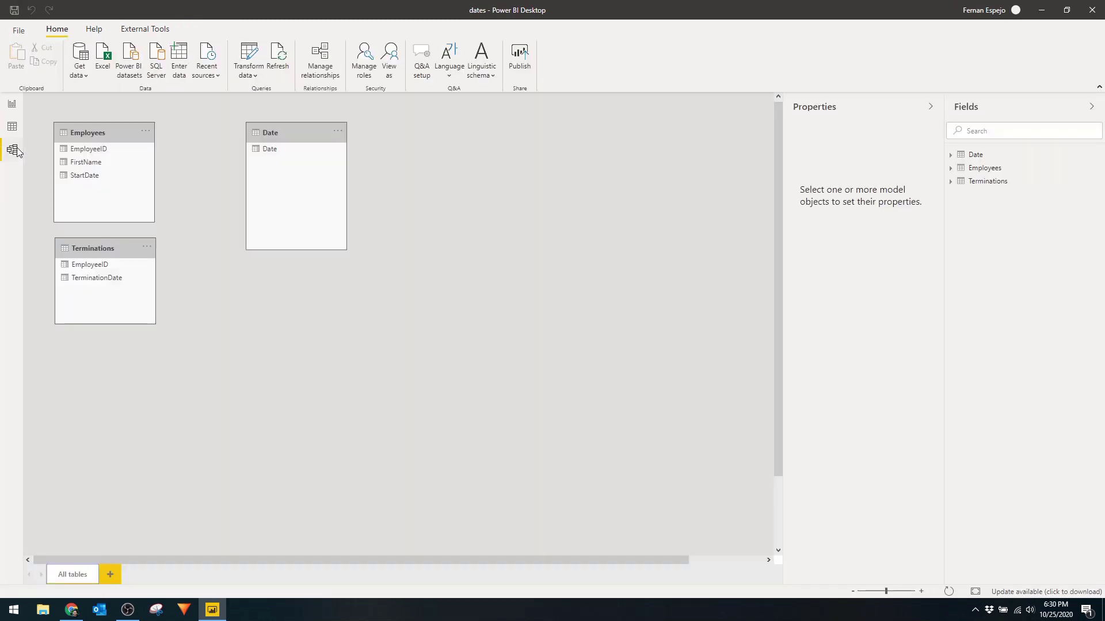
# Step: Link Employees StartDate and Terminations TerminationDate to Date[Date]
pyautogui.moveTo(76, 180); pyautogui.dragTo(271, 153)
pyautogui.moveTo(116, 280); pyautogui.dragTo(265, 152)
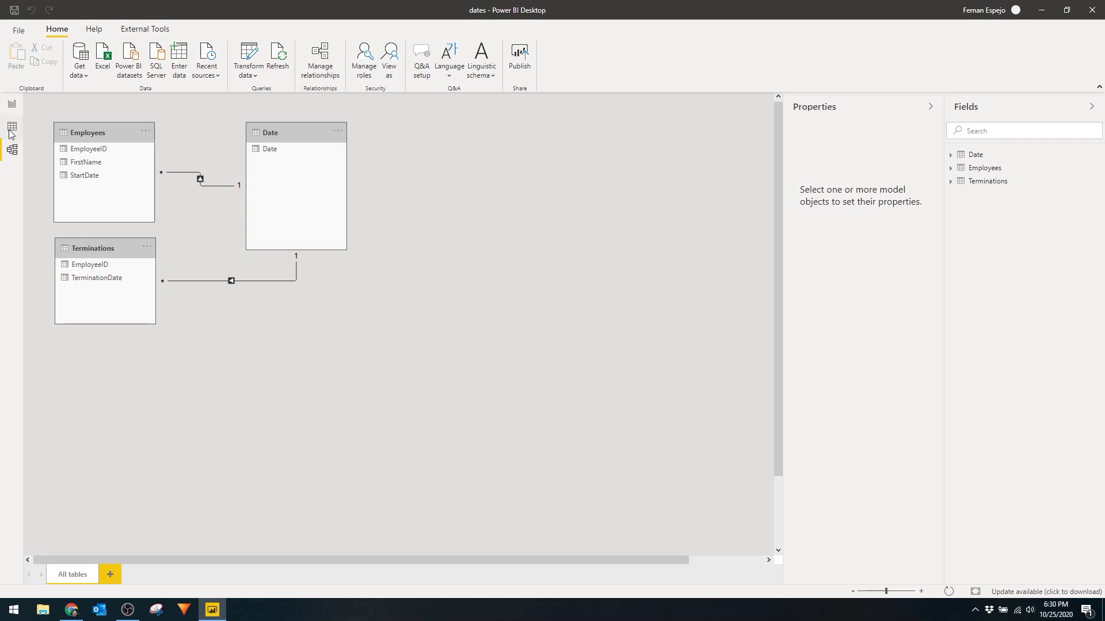
# Step: Swap the combined chart's StartDate axis for Date[Date] and widen the chart to the right
pyautogui.click(8, 107)
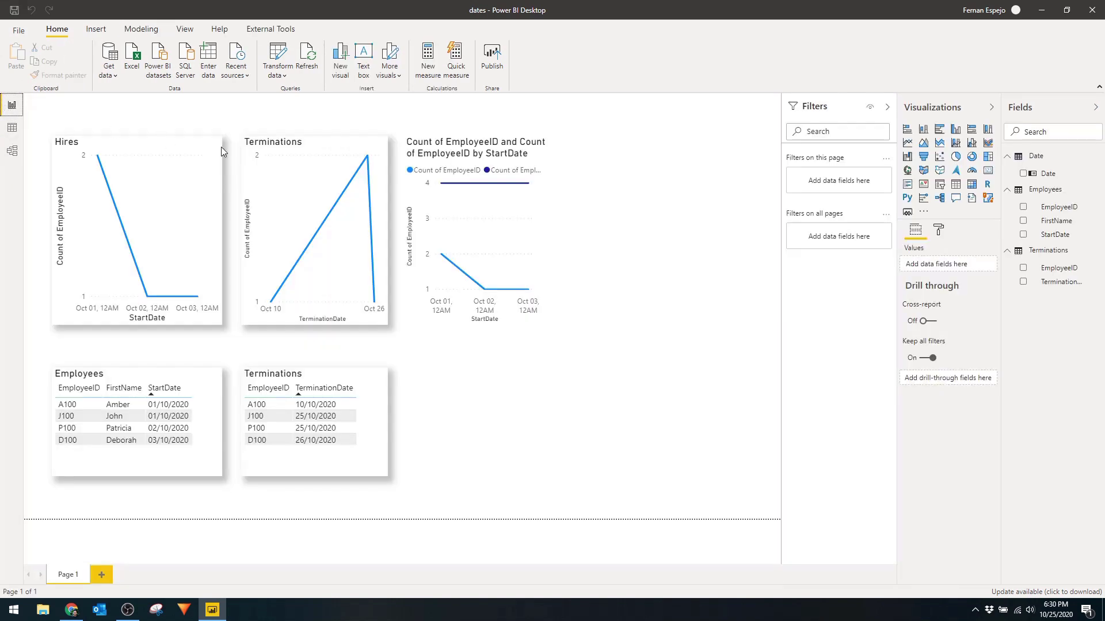
pyautogui.click(462, 149)
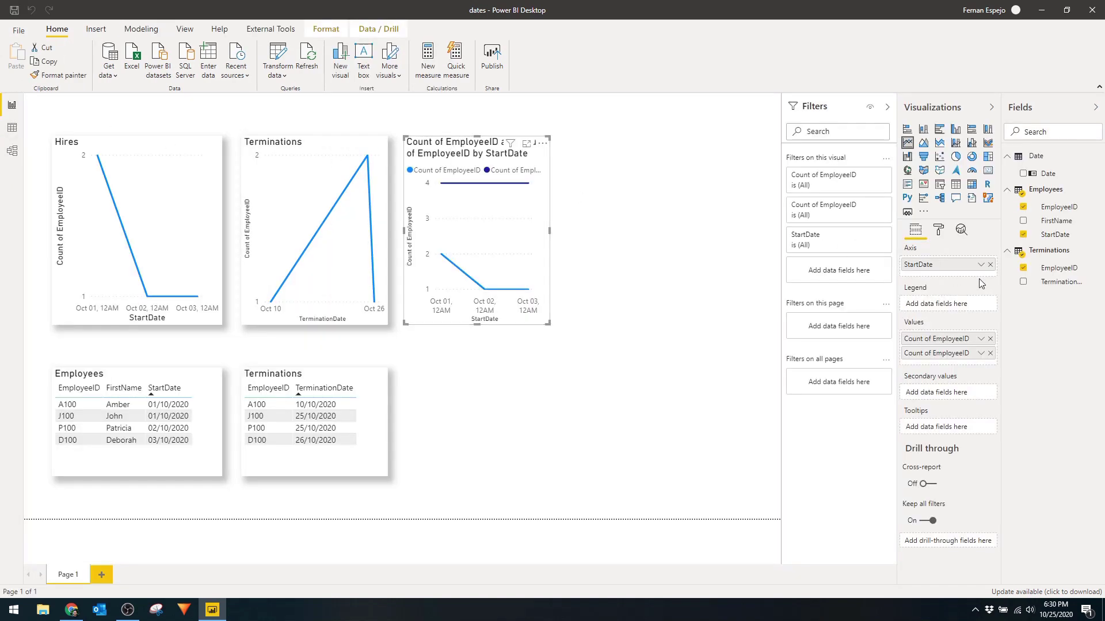
pyautogui.click(990, 265)
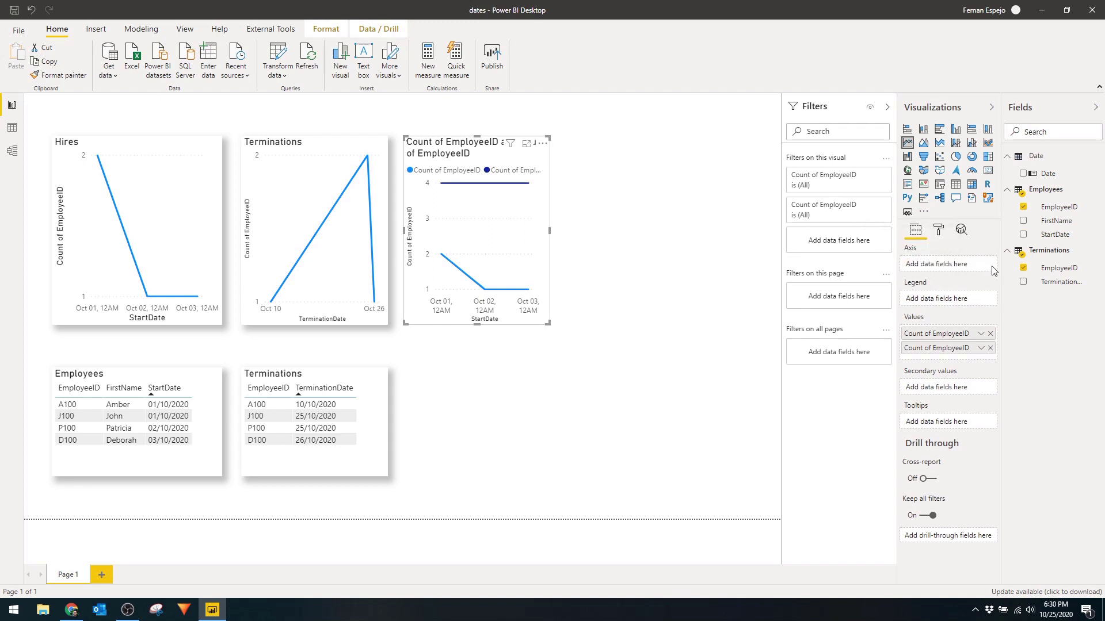
pyautogui.moveTo(1048, 175); pyautogui.dragTo(972, 268)
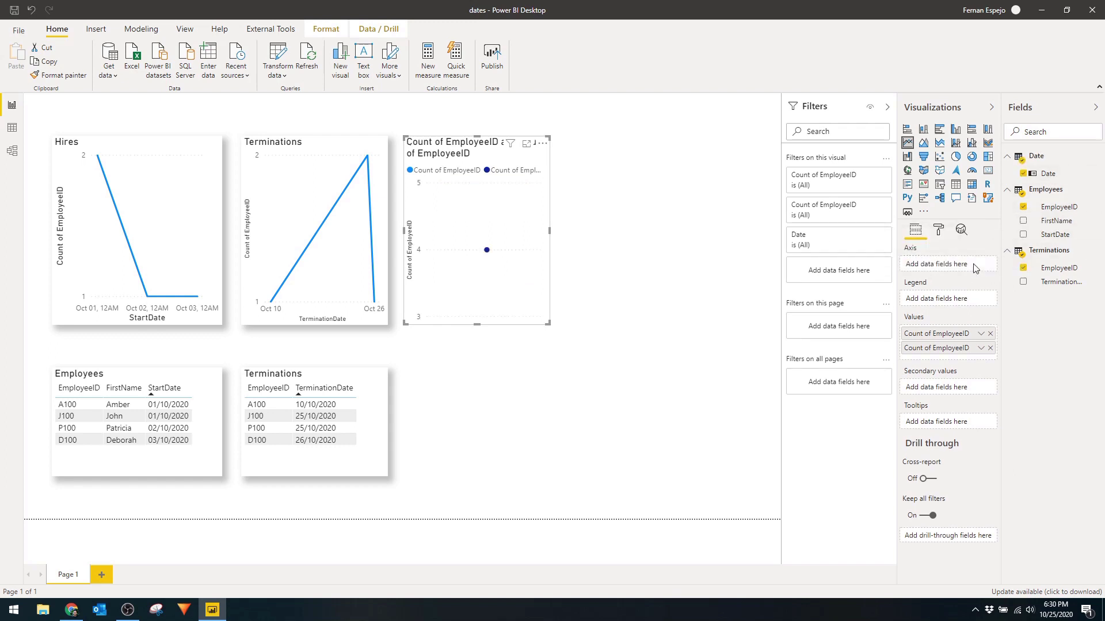
pyautogui.moveTo(550, 230); pyautogui.dragTo(780, 234)
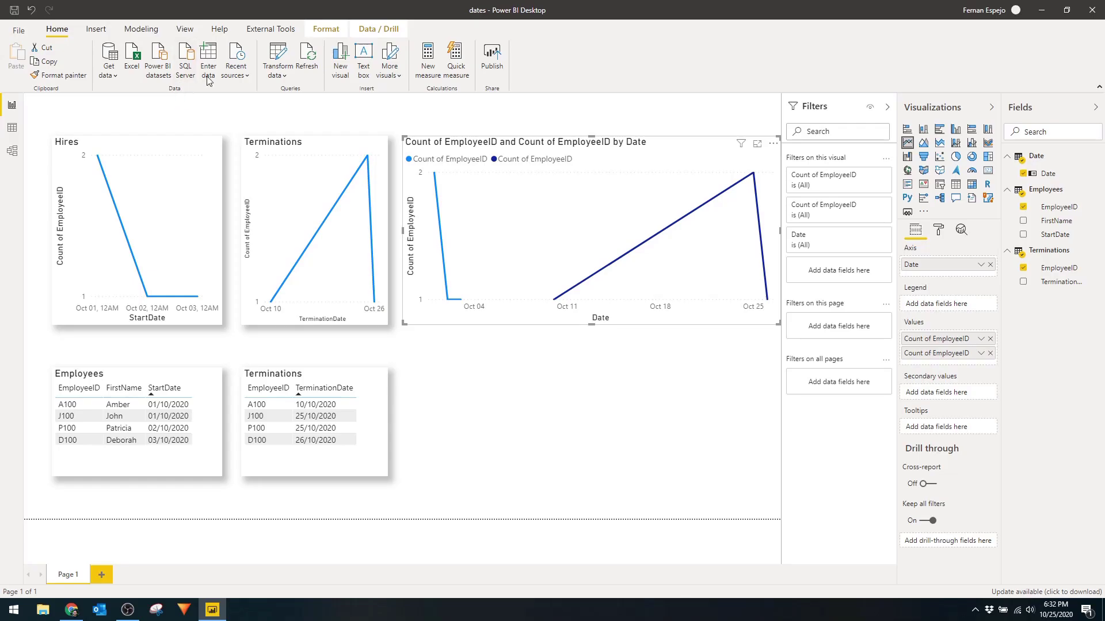
# Step: In Power Query, create blank Query1 and replace its M code with the pasted date-list query
pyautogui.click(282, 57)
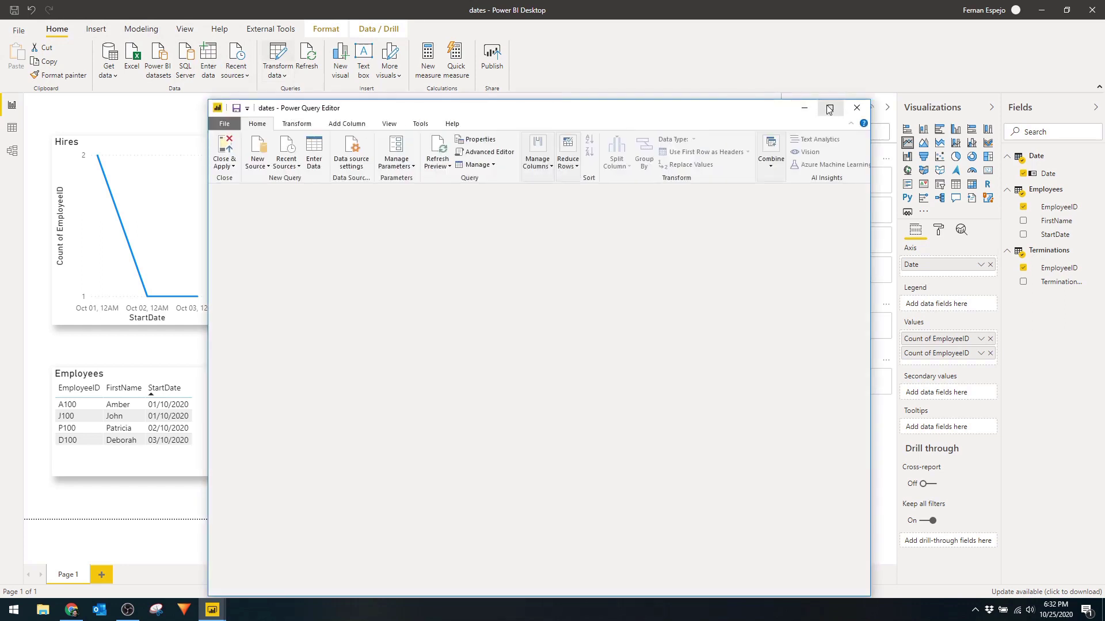
pyautogui.click(828, 109)
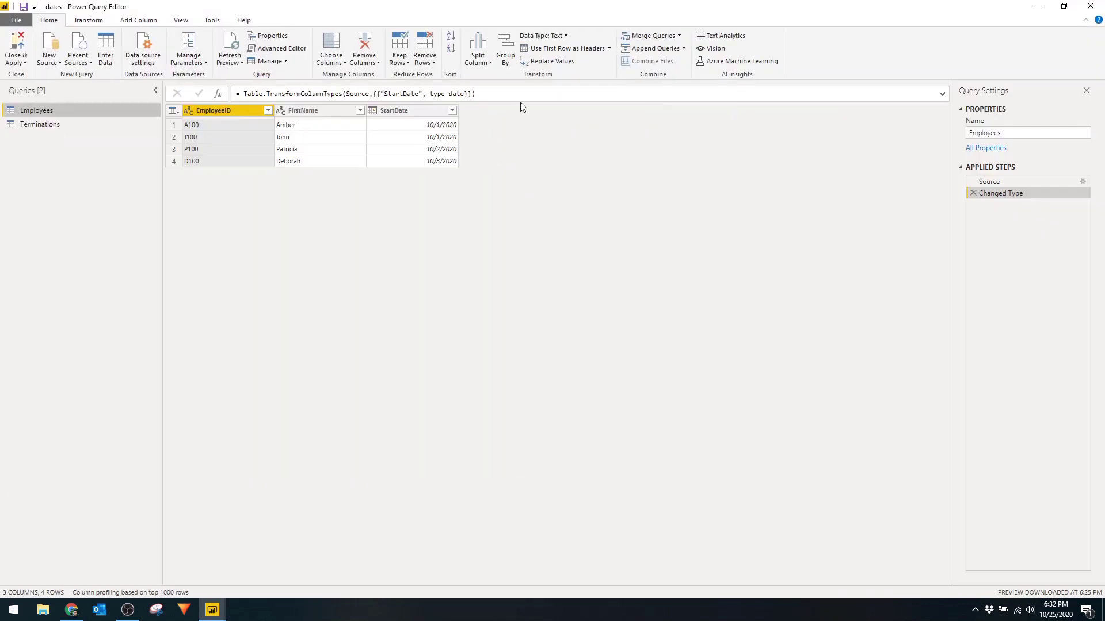
pyautogui.click(55, 68)
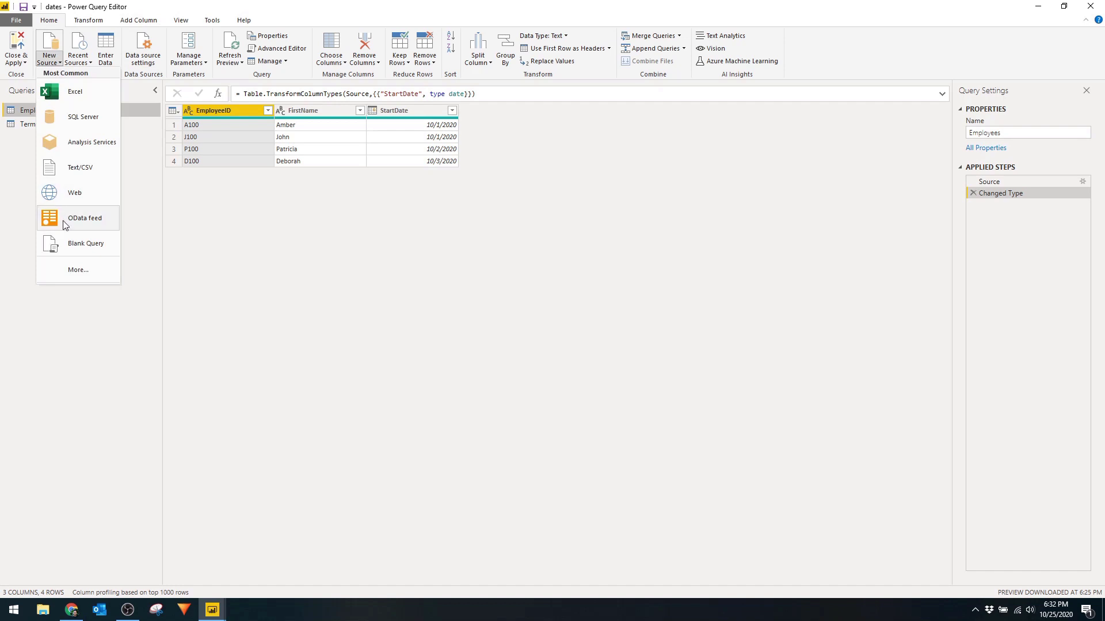
pyautogui.click(69, 243)
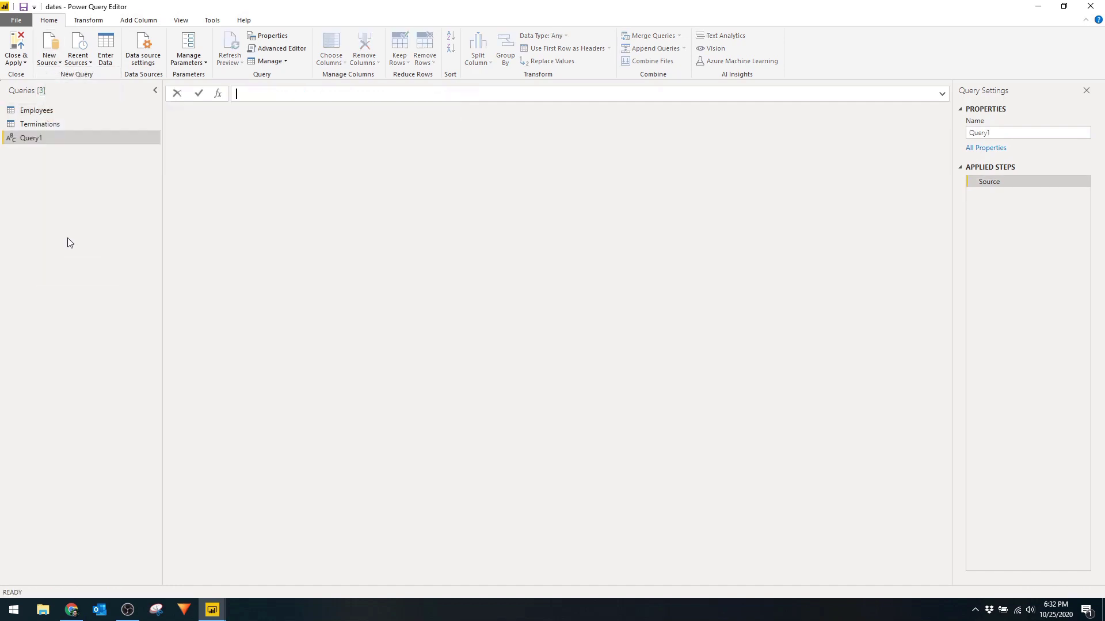
pyautogui.click(279, 49)
pyautogui.moveTo(111, 90); pyautogui.dragTo(28, 61)
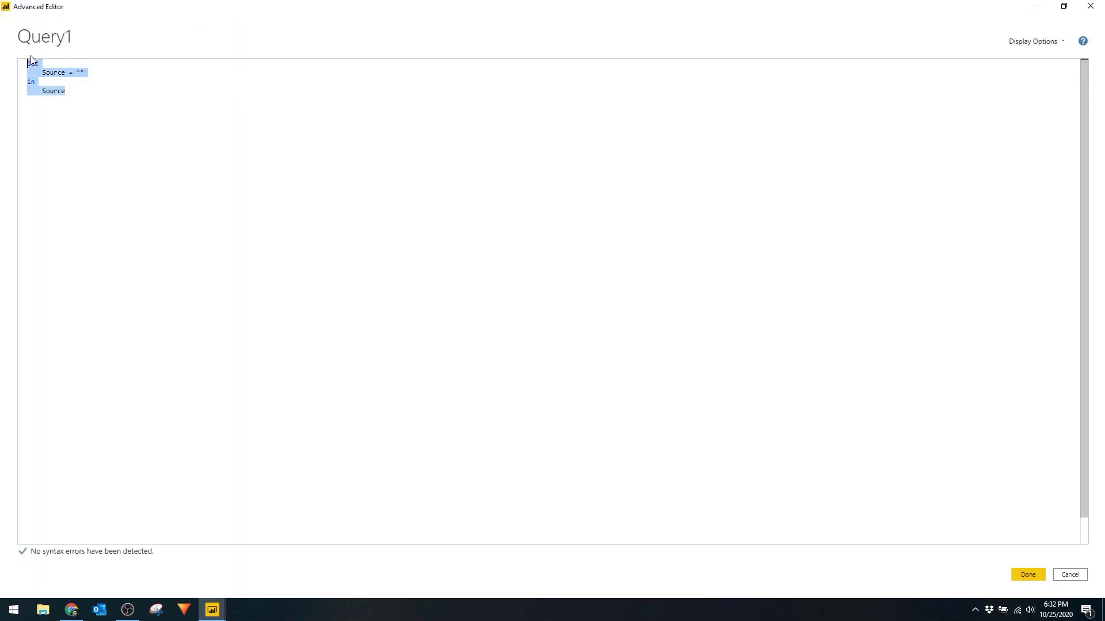
pyautogui.write('let     StartDate = #date(2000,1,1),     EndDate = #date(2020,12,31),     NumberOfDays = Duration.Days( EndDate - StartDate ),     Dates = List.Dates(StartDate, NumberOfDays+1, #duration(1,0,0,0)),     #"Converted to Table" = Table.FromList(Dates, Splitter.SplitByNothing(), null, null, ExtraValues.Error),     #"Changed Type" = Table.TransformColumnTypes(#"Converted to Table",{{"Column1", type date}}),     #"Renamed Columns" = Table.RenameColumns(#"Changed Type",{{"Column1", "Date"}}) in     #"Renamed Columns"')
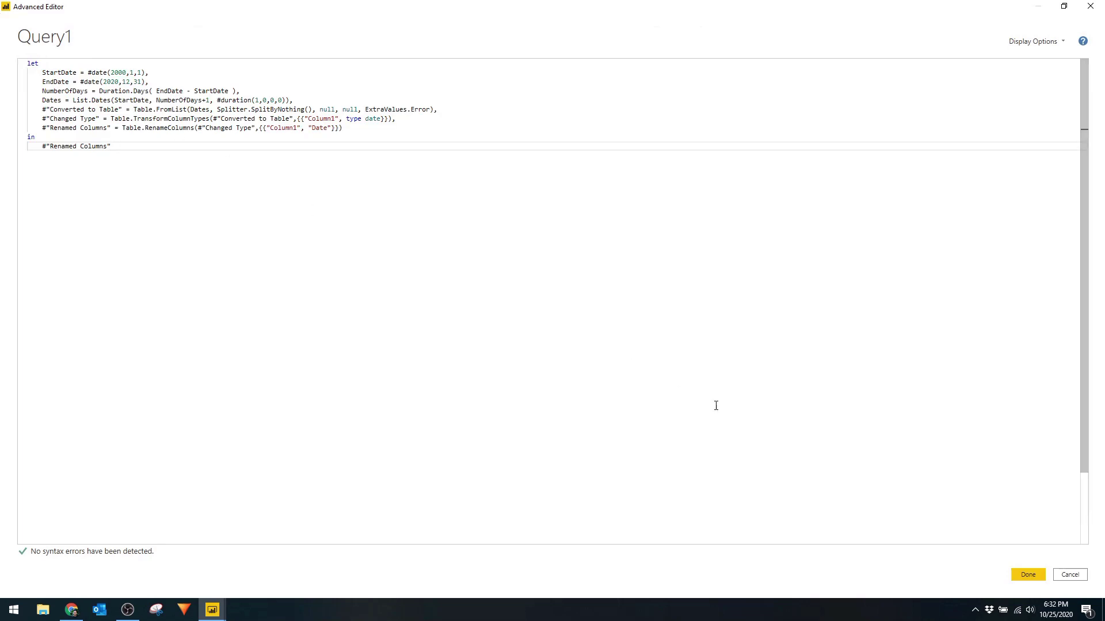
pyautogui.click(1030, 576)
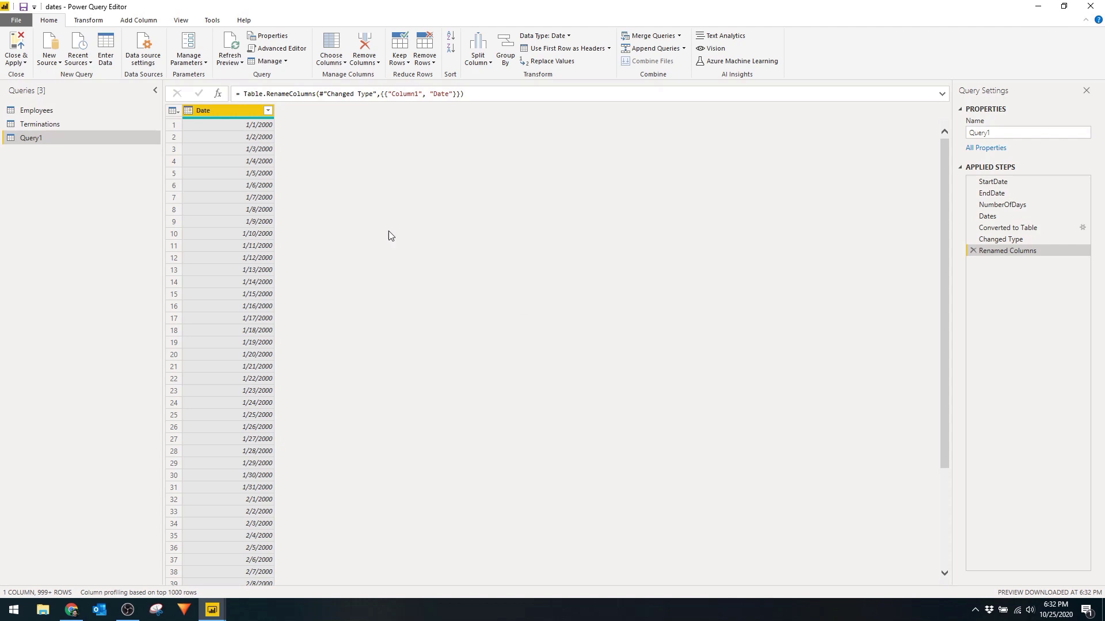
# Step: Review the generated daily dates and apply Query1 to the report
pyautogui.click(232, 137)
pyautogui.scroll(-12, 239, 188)
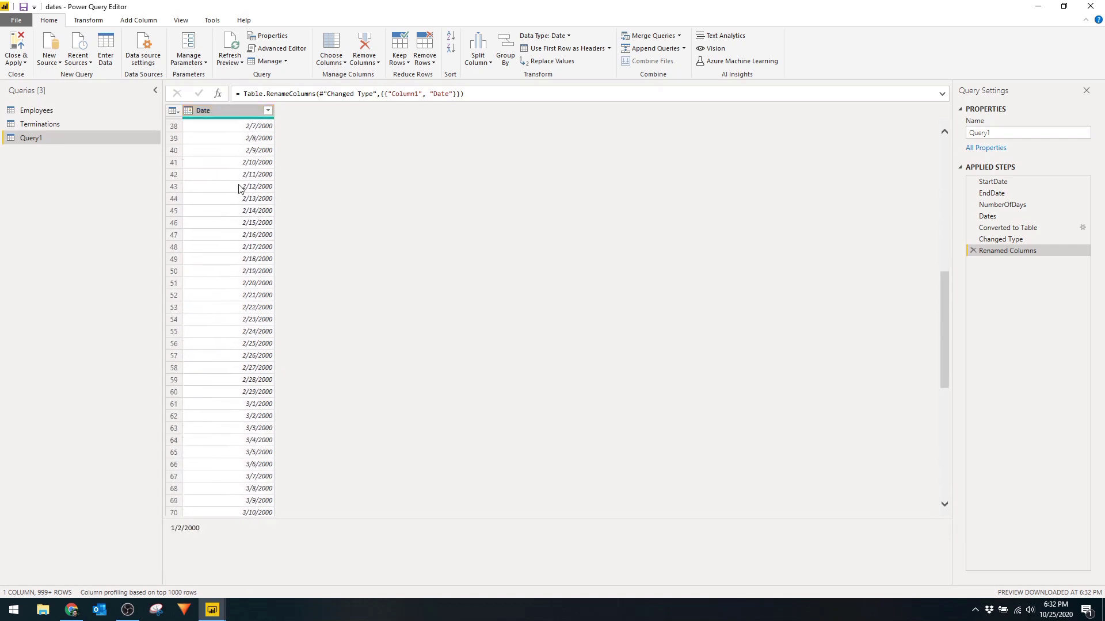
pyautogui.scroll(-18, 240, 188)
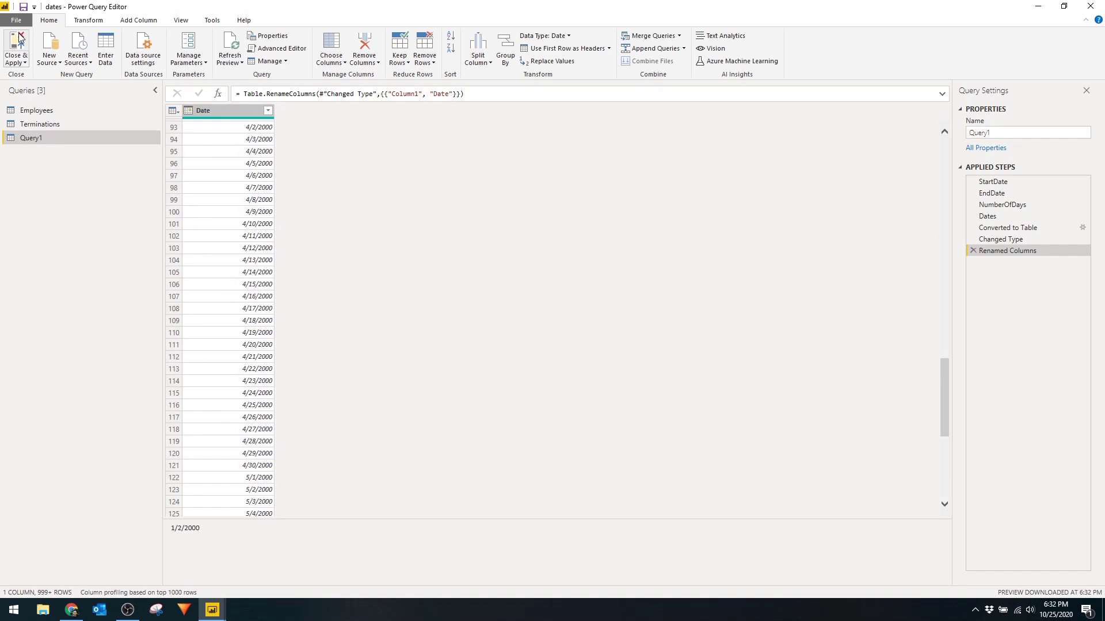
pyautogui.click(19, 38)
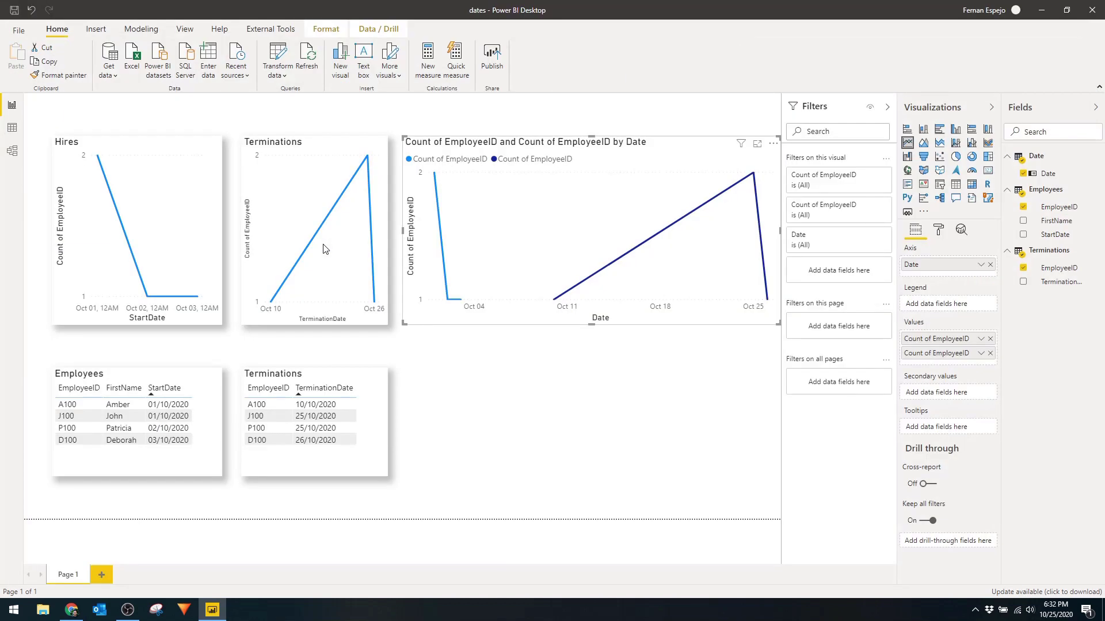
# Step: Mark Query1 as a date table using its Date column
pyautogui.click(12, 127)
pyautogui.click(1027, 204)
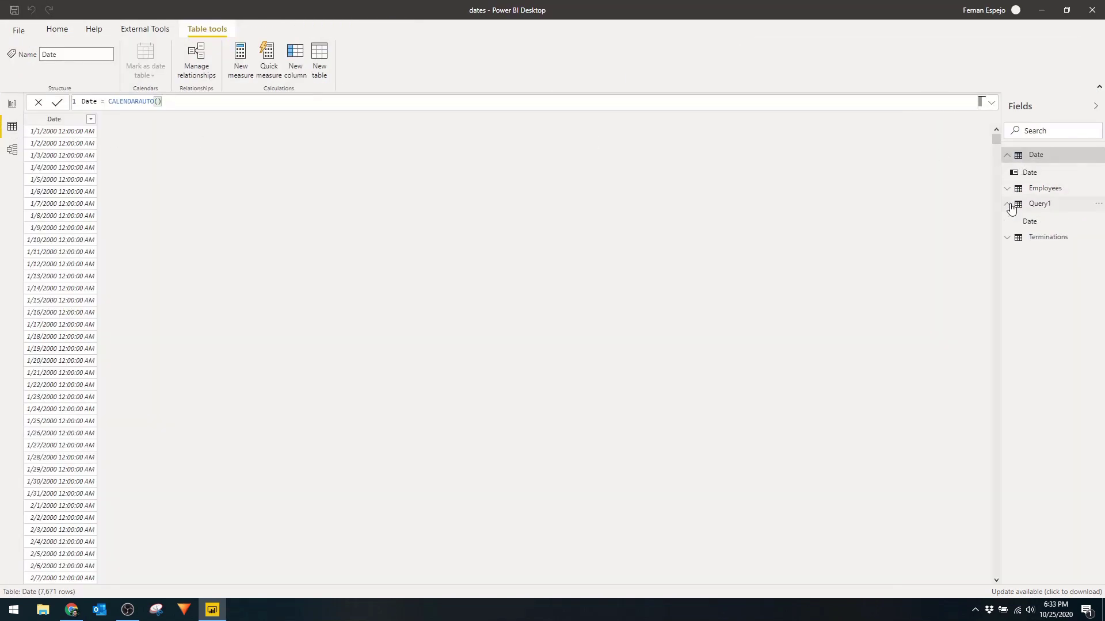
pyautogui.click(1029, 222)
pyautogui.click(214, 30)
pyautogui.click(150, 62)
pyautogui.click(175, 92)
pyautogui.click(477, 291)
pyautogui.click(460, 310)
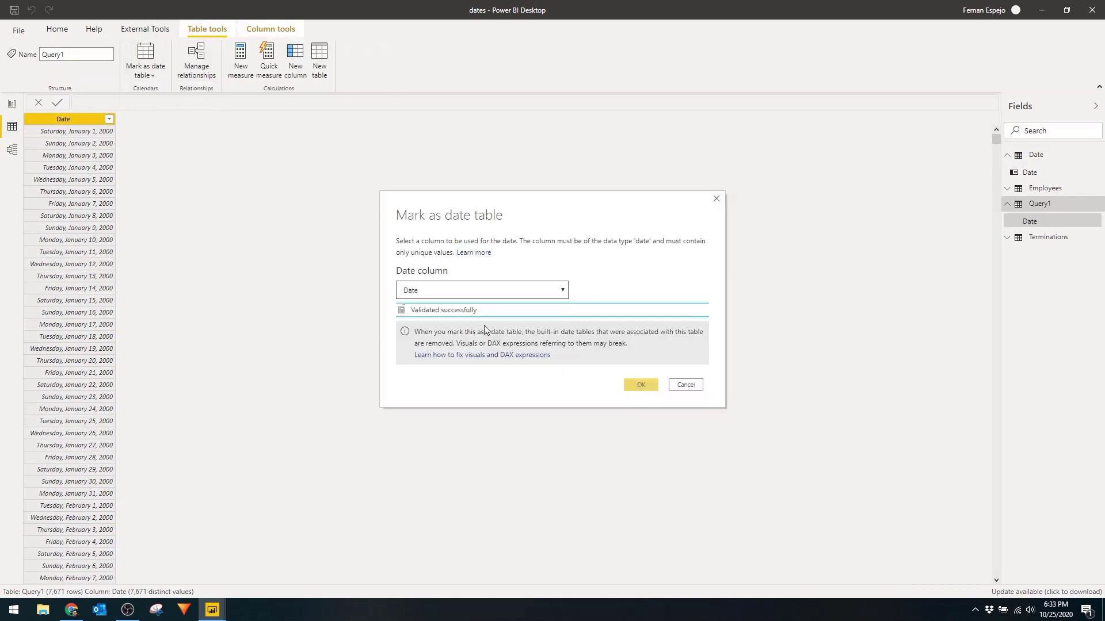